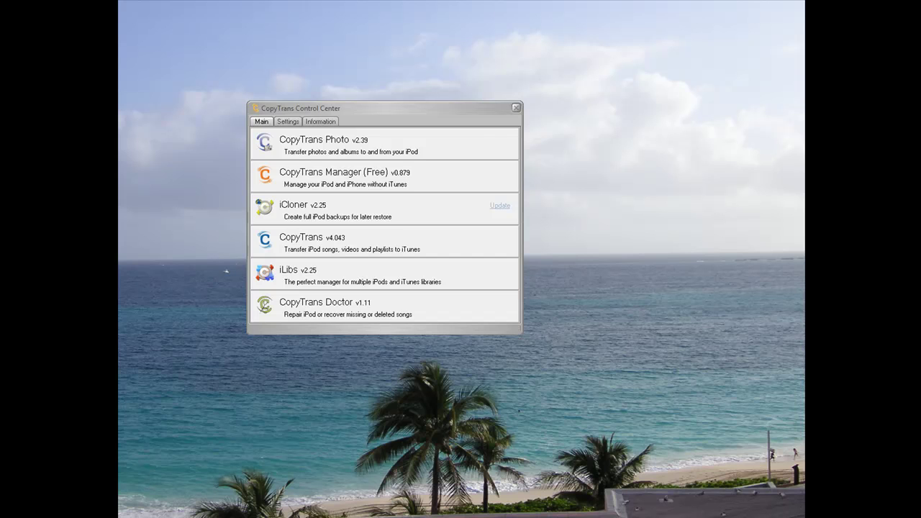
- Start CopyTrans Manager (Free) from the Control Center's Main tab
left_click(337, 175)
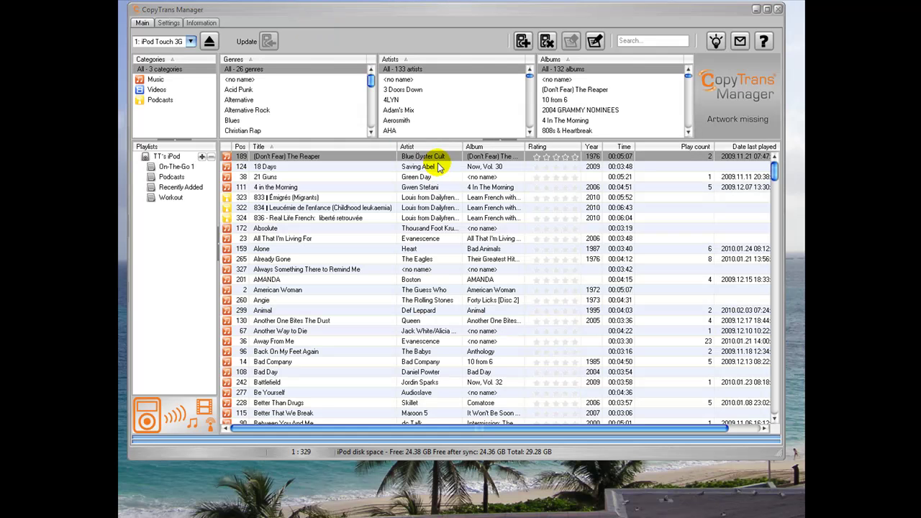
- Show the full iPod library, leaving its name unchanged, and select the track 18 Days
left_click(174, 156)
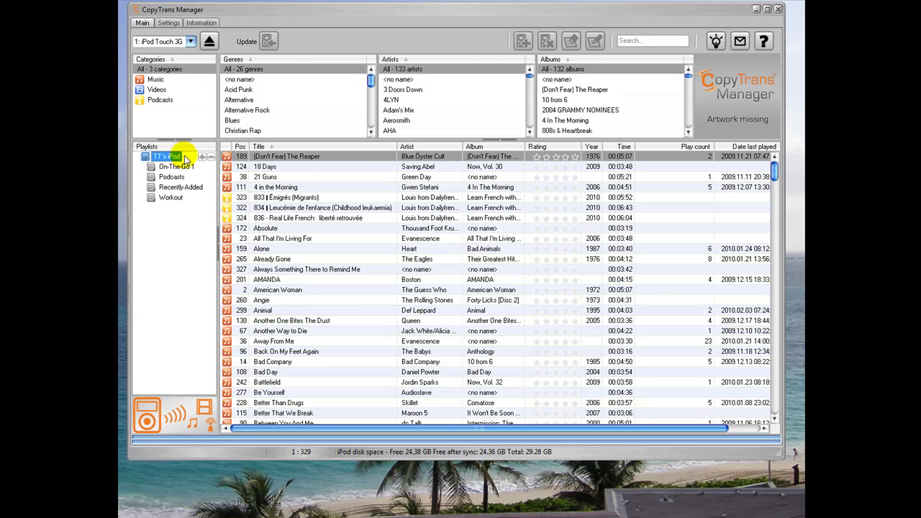
left_click(175, 156)
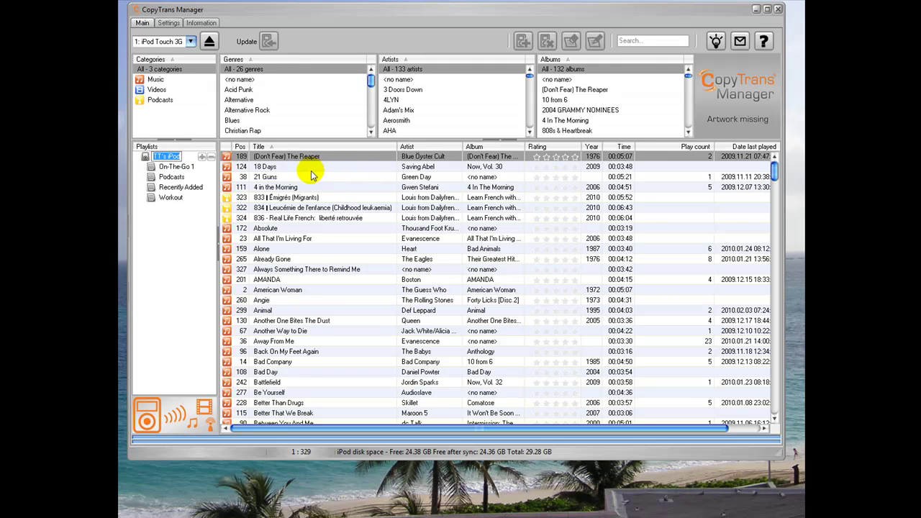
left_click(141, 158)
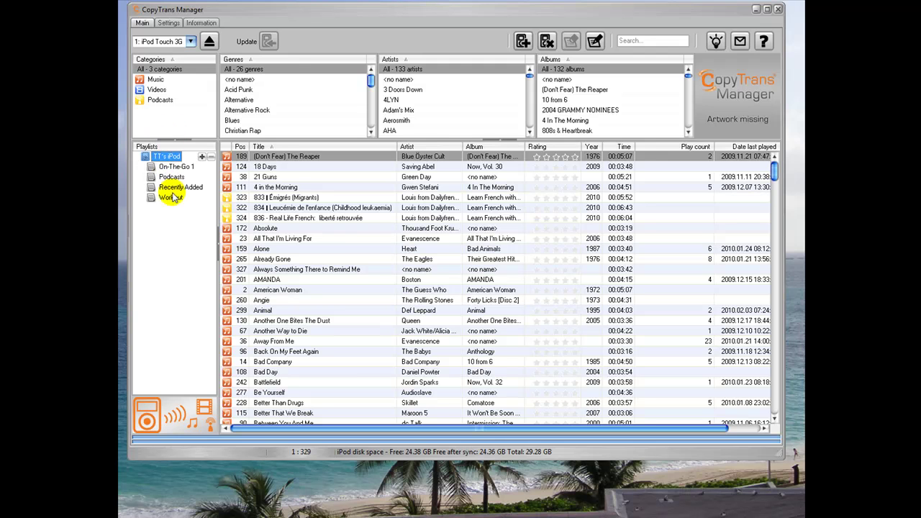
left_click(257, 167)
- Browse the Podcasts, Recently Added and Workout playlists, then return to the full library's first track
left_click(180, 167)
left_click(173, 177)
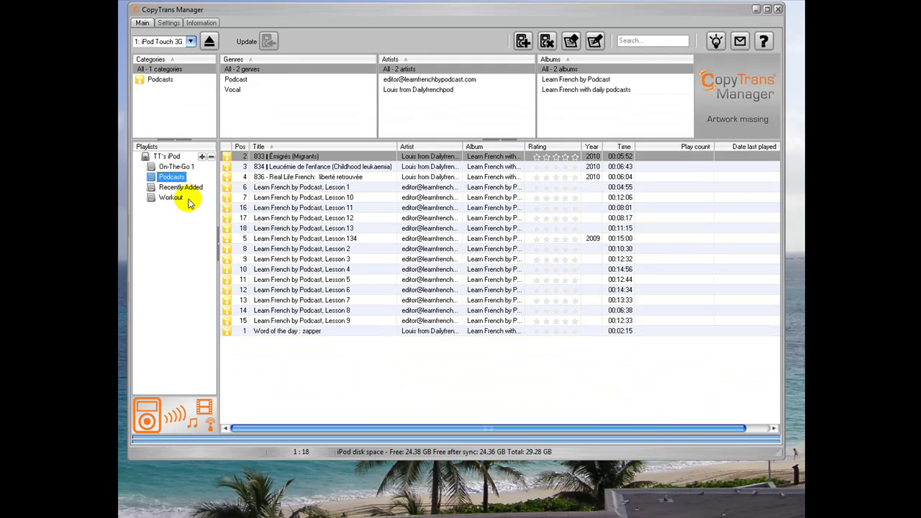
left_click(172, 198)
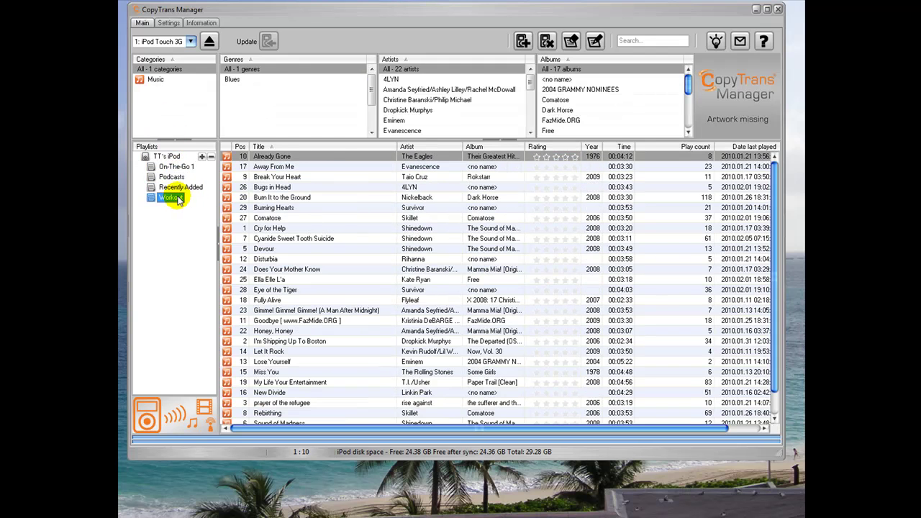
left_click(166, 157)
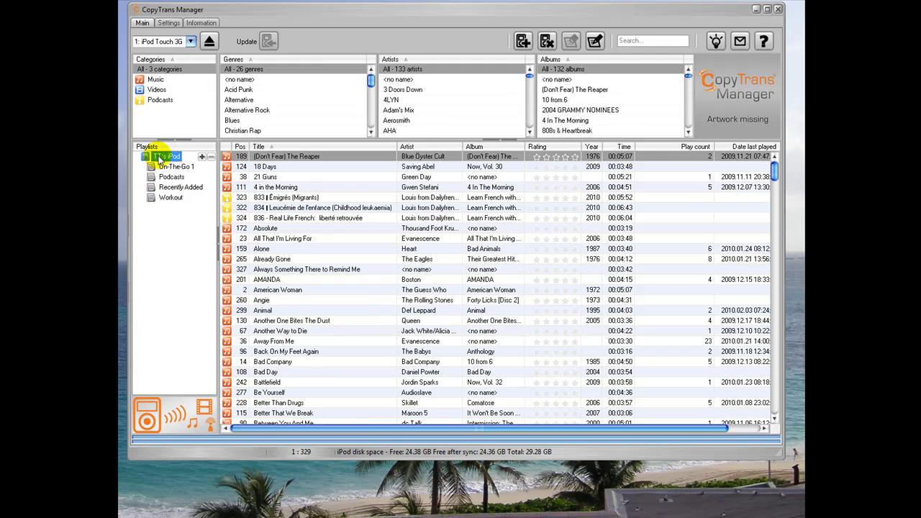
left_click(774, 170)
mouse_move(774, 170)
left_mouse_down()
mouse_move(770, 312)
mouse_move(772, 160)
left_mouse_up()
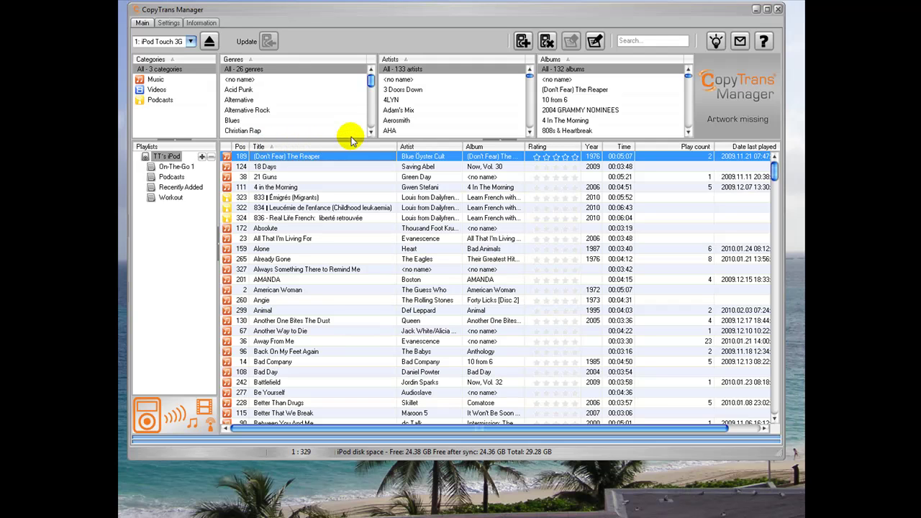
- Add Don't Matter.mp3 from Network > S1 > Music > MP3 > Akon to the iPod
left_click(524, 42)
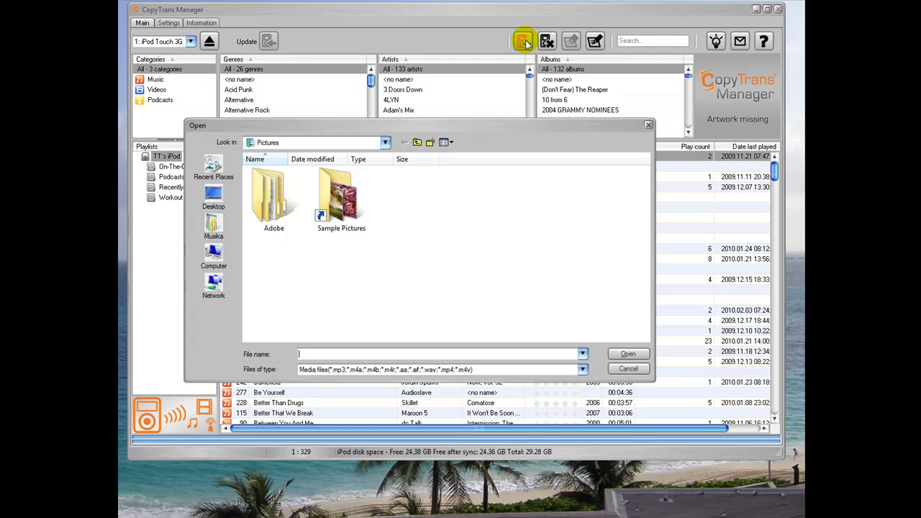
left_click(215, 290)
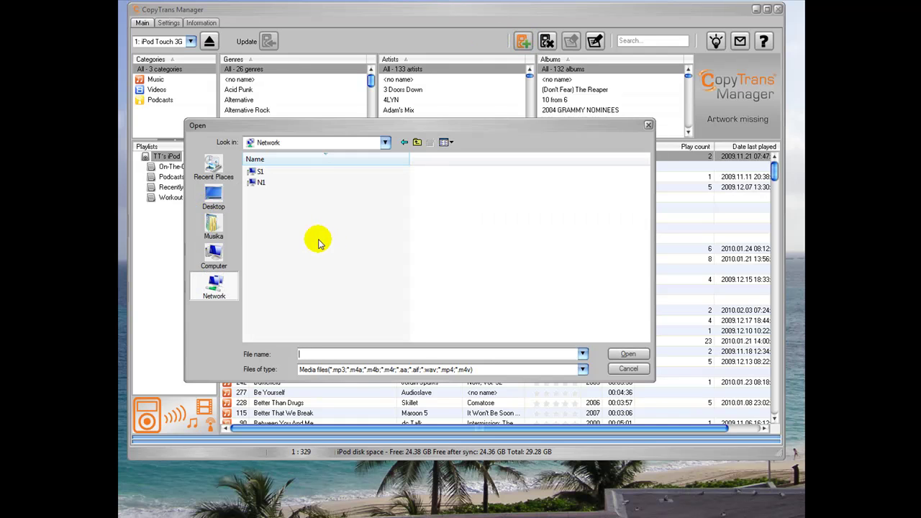
double_click(255, 171)
double_click(277, 226)
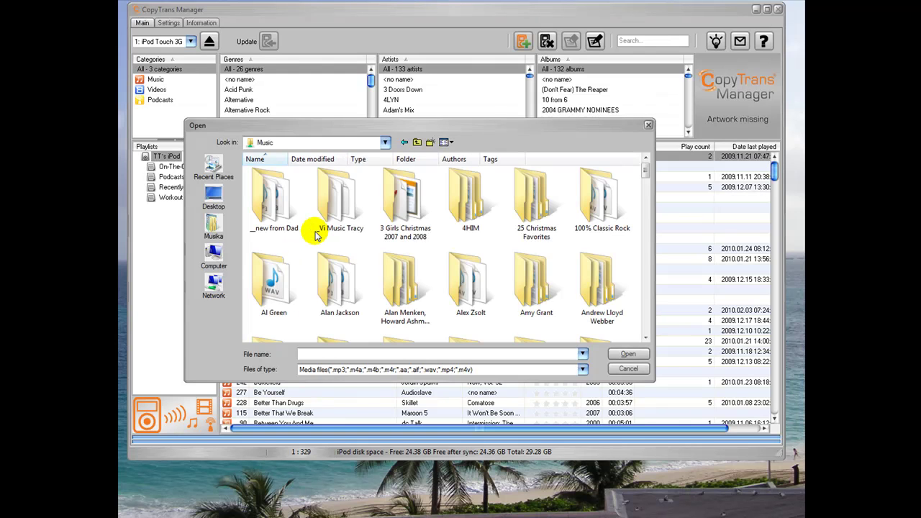
scroll(314, 230, "down", 5)
double_click(317, 232)
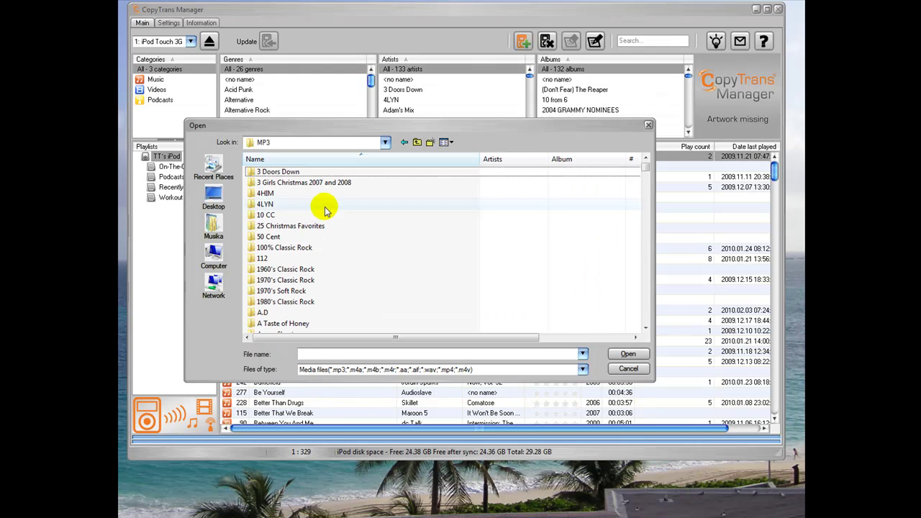
scroll(320, 231, "down", 3)
scroll(305, 256, "down", 3)
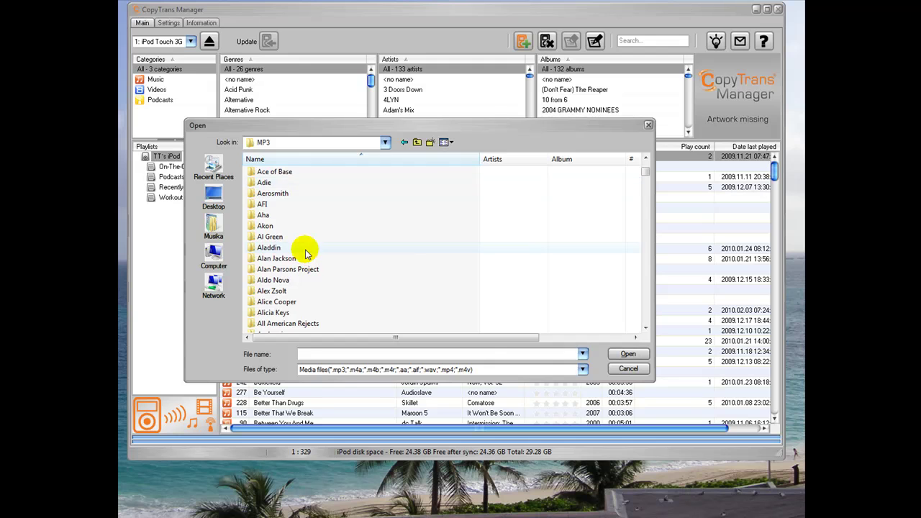
double_click(295, 226)
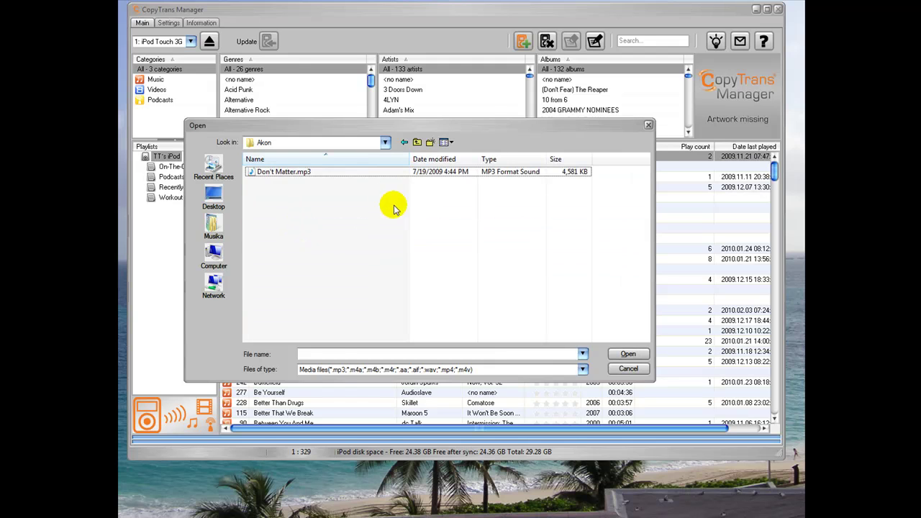
left_click(295, 172)
left_click(619, 354)
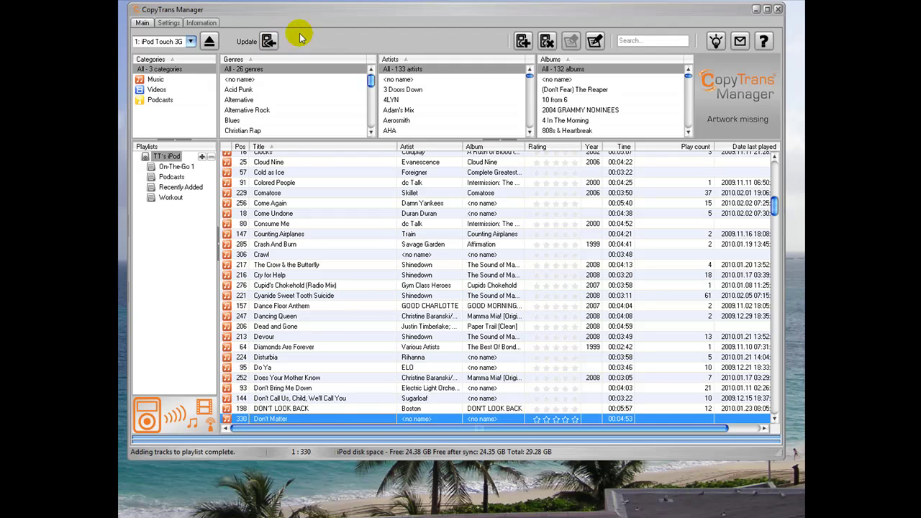
- Add the 'How to Sync Apps w-o Deleting Them' MP4 from S1 > YouTube Videos > MissPCTricks
left_click(521, 41)
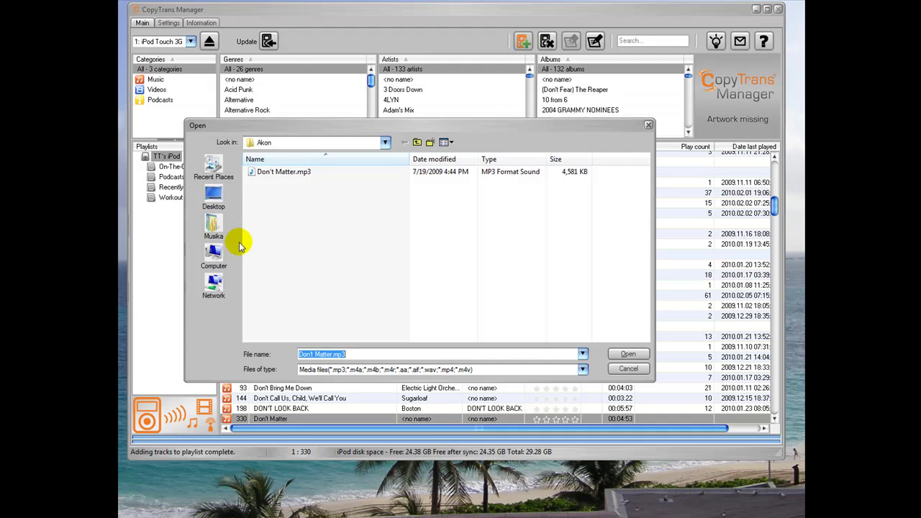
left_click(220, 252)
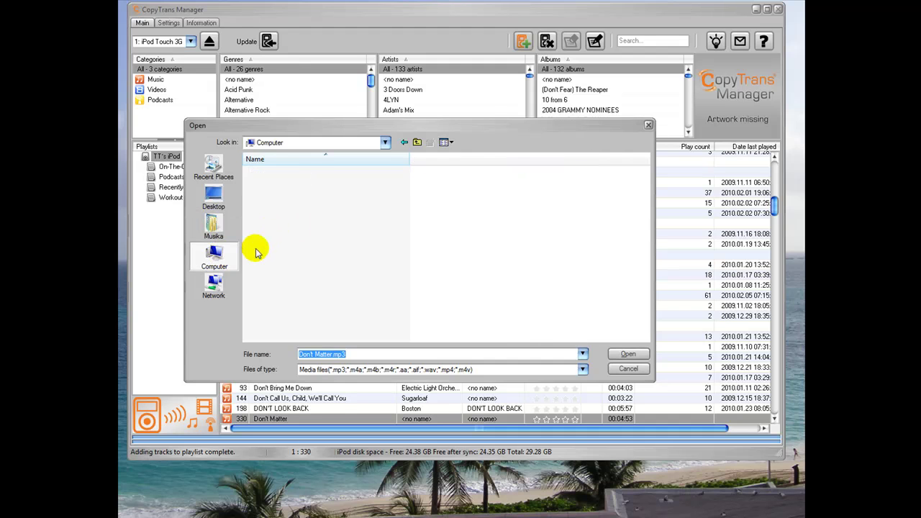
left_click(213, 284)
double_click(261, 181)
double_click(311, 306)
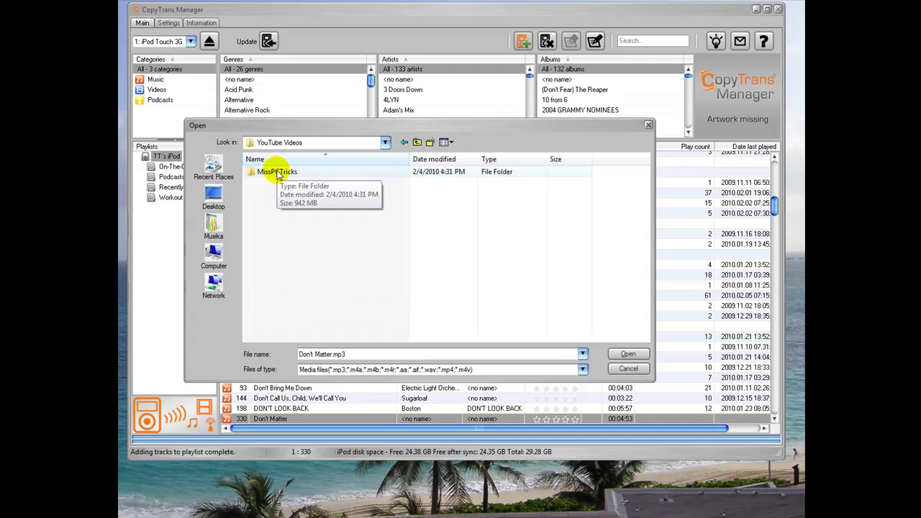
double_click(263, 171)
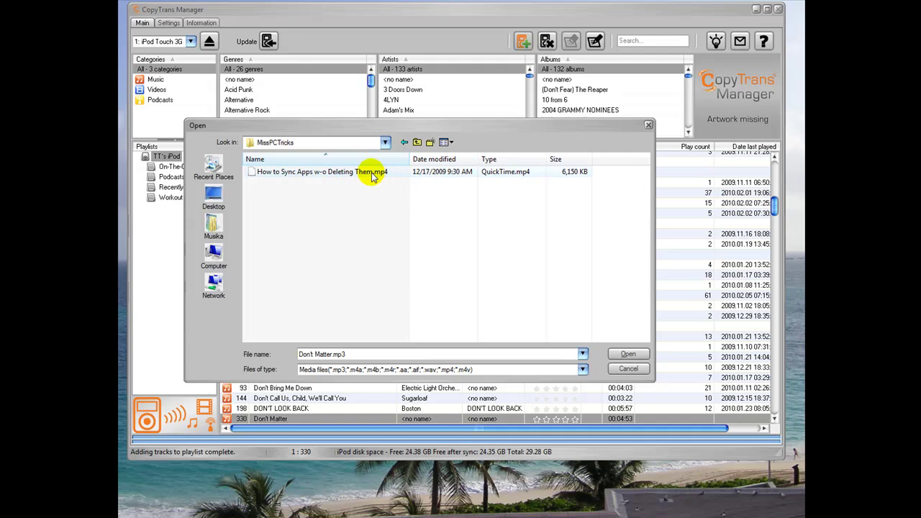
left_click(348, 176)
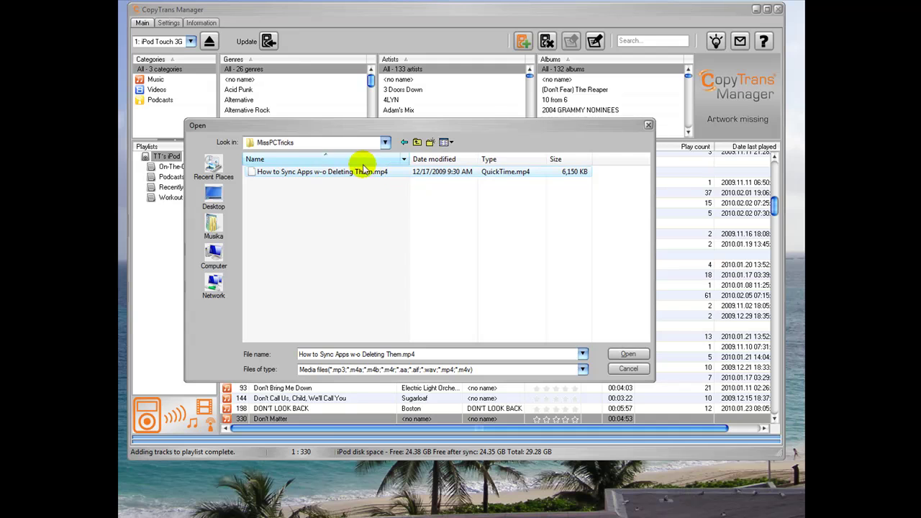
left_click(624, 354)
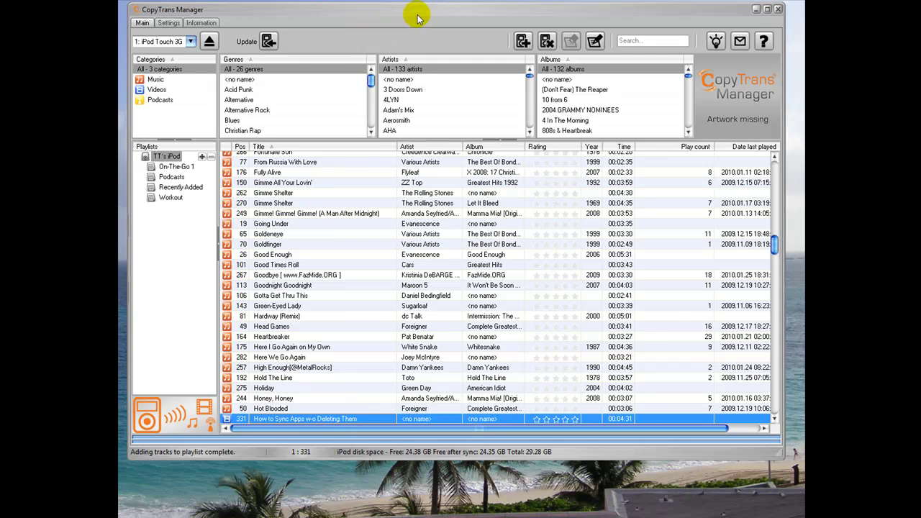
- Filter the library to the Podcasts category and look through its episodes
left_click(171, 178)
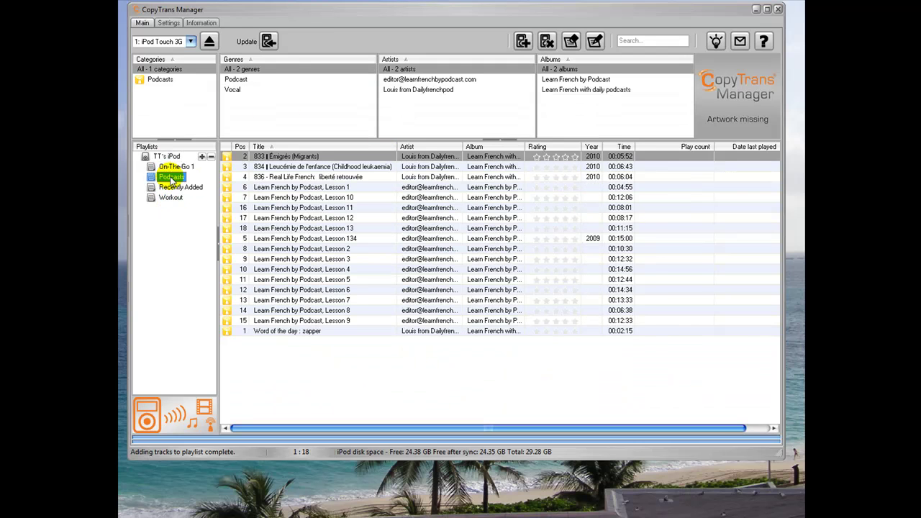
left_click(157, 79)
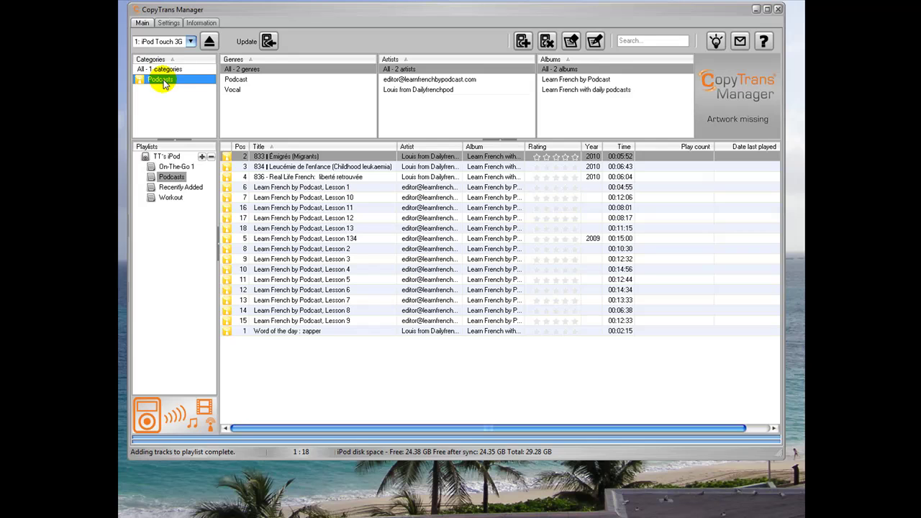
left_click(314, 168)
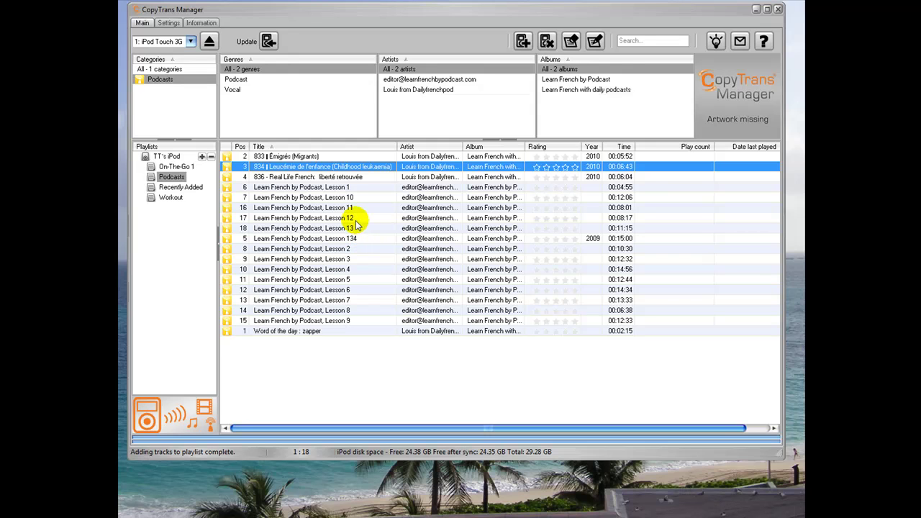
left_click(324, 155)
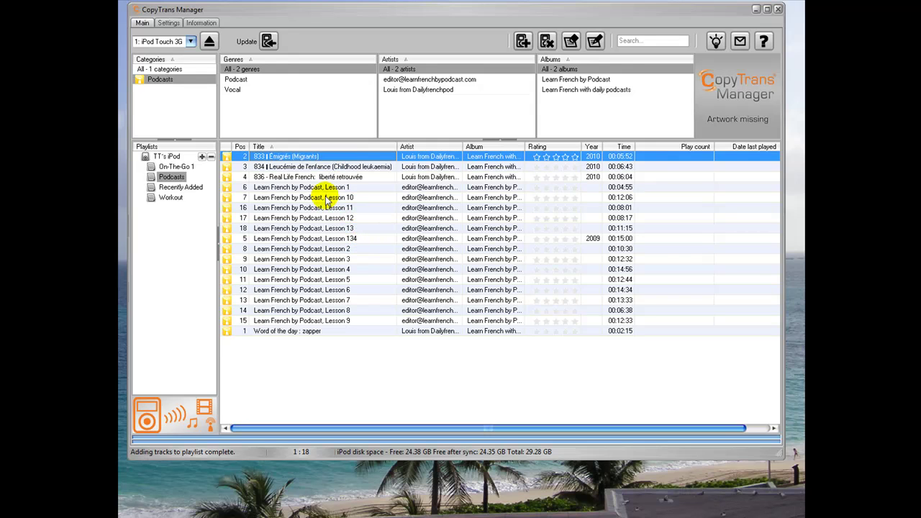
- Delete episode 836 Real Life French from the iPod, then list all tracks
left_click(306, 177)
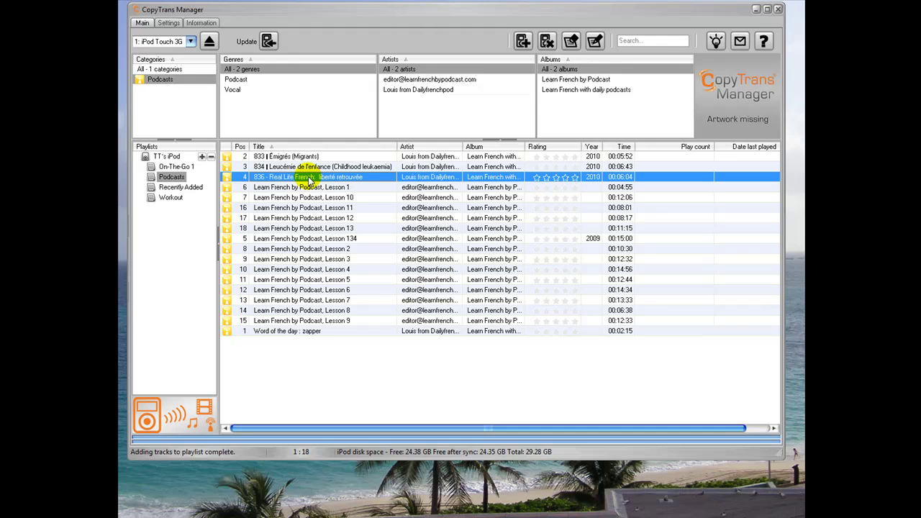
right_click(309, 179)
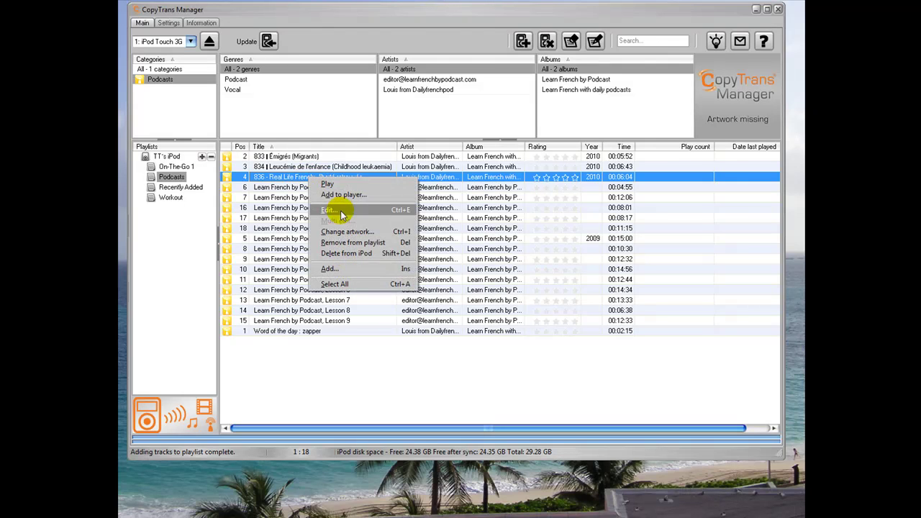
left_click(342, 254)
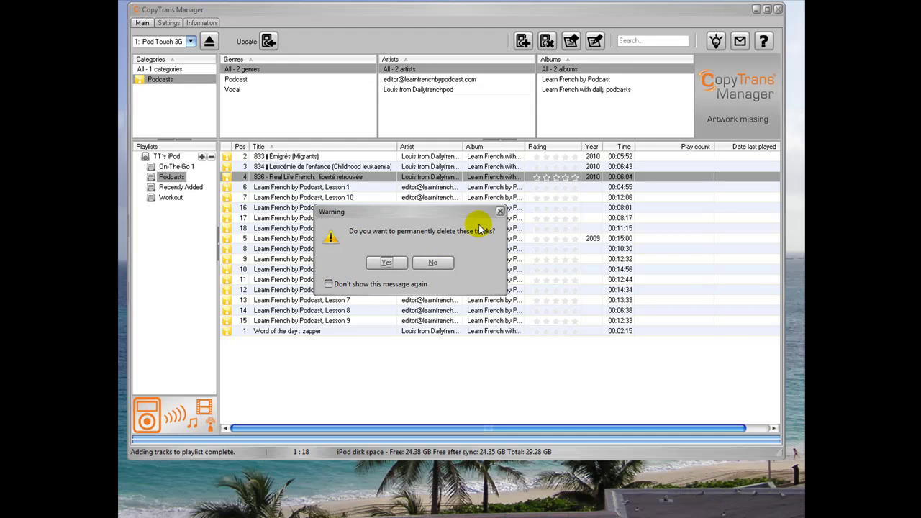
left_click(388, 263)
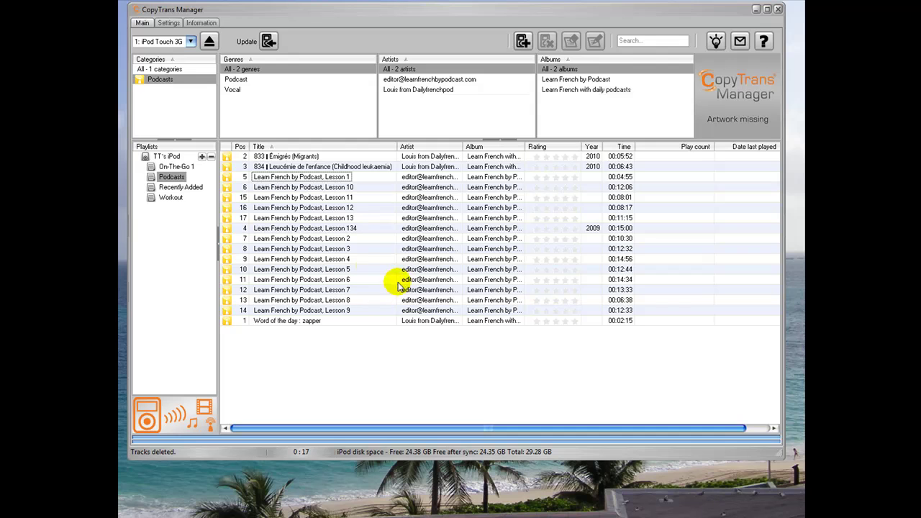
left_click(167, 156)
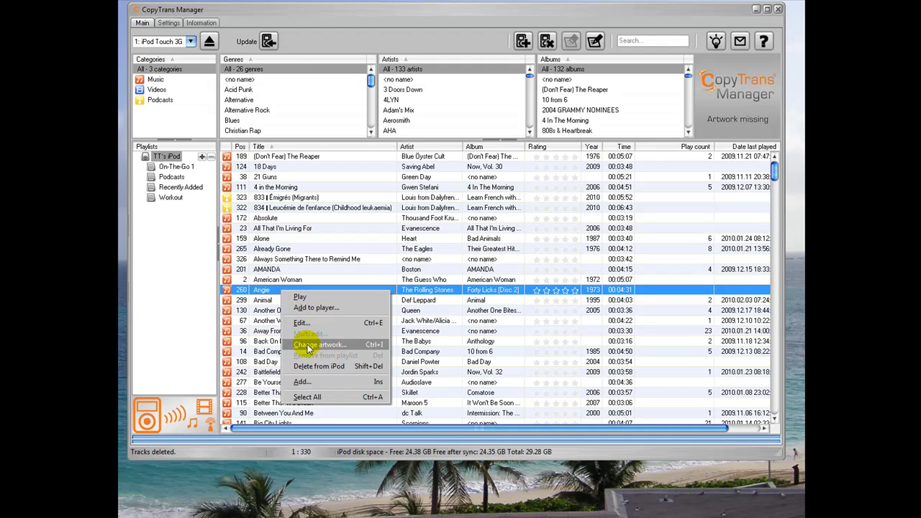
- Apply city.jpg from Musika > Pictures as Angie's album artwork
left_click(307, 347)
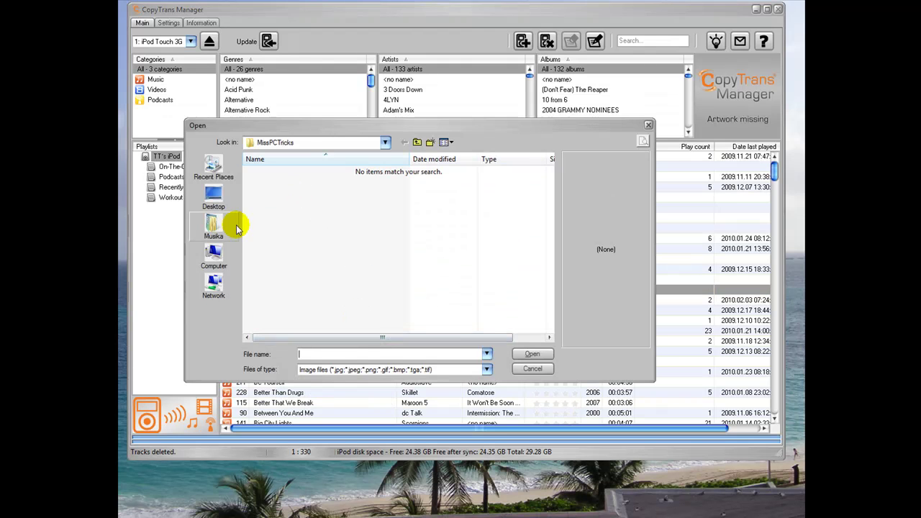
left_click(213, 227)
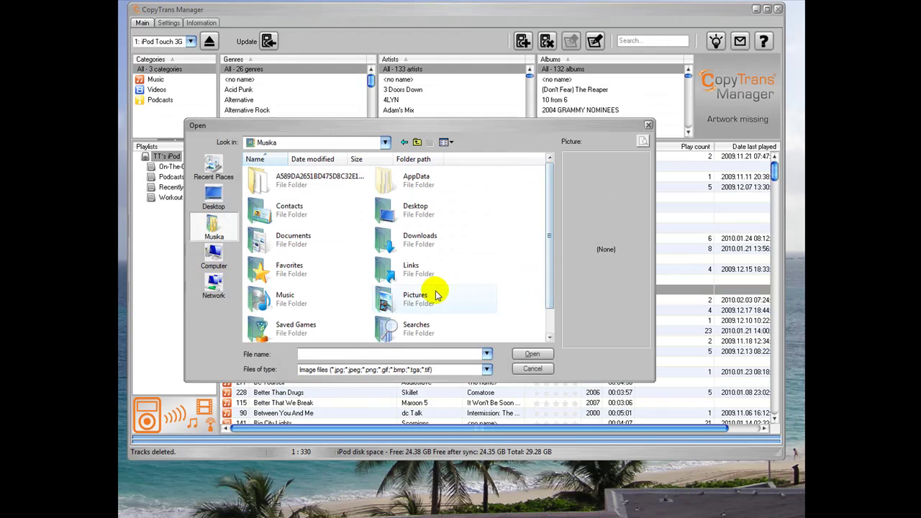
double_click(435, 295)
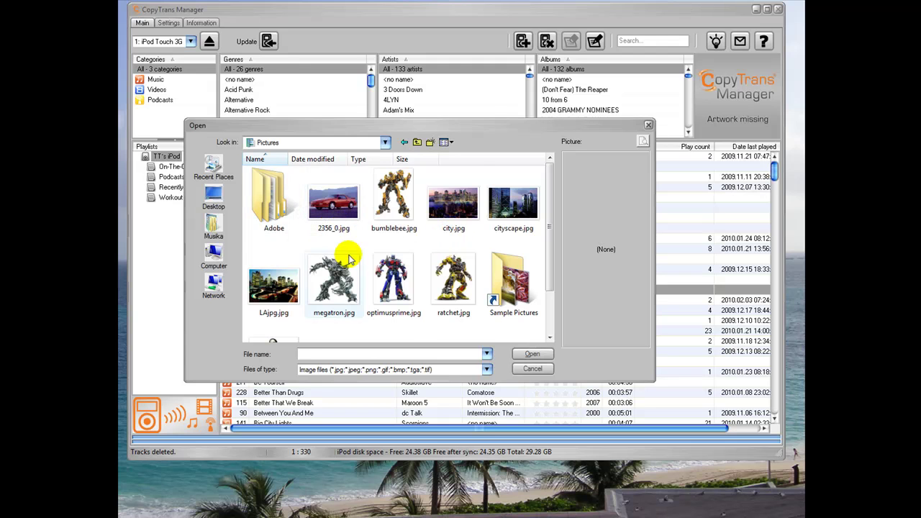
double_click(444, 212)
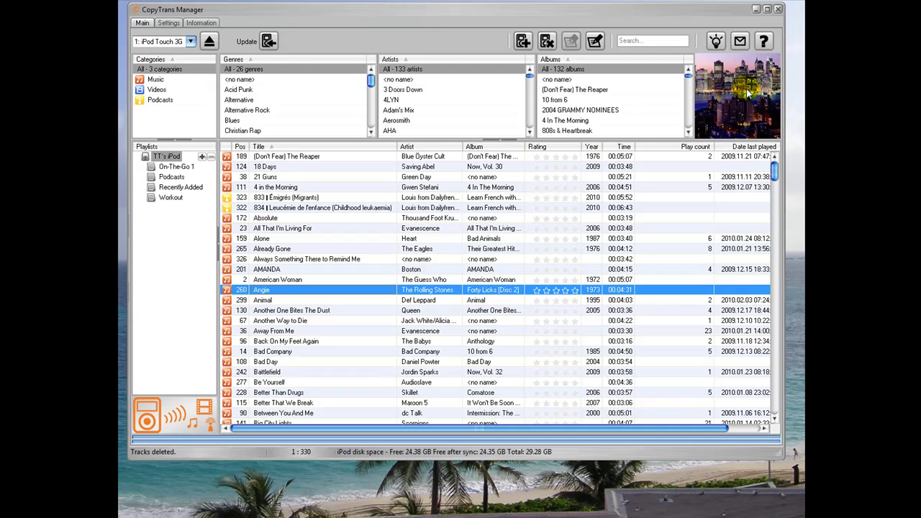
- Compare American Woman and Angie in the track list to confirm Angie's new artwork
left_click(282, 281)
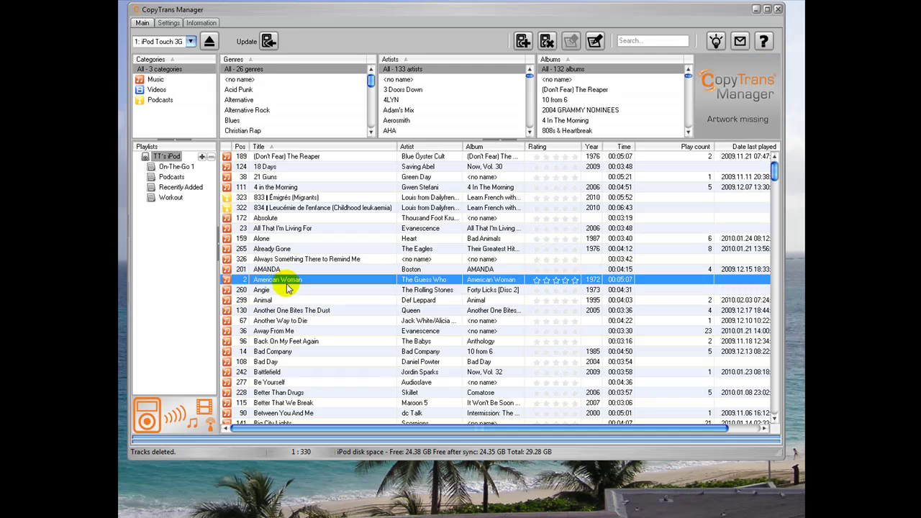
left_click(287, 289)
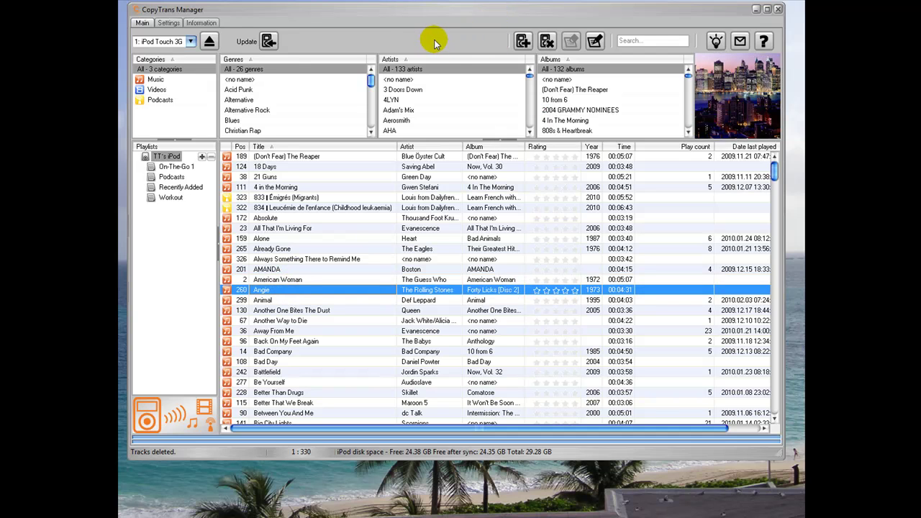
scroll(339, 313, "down", 3)
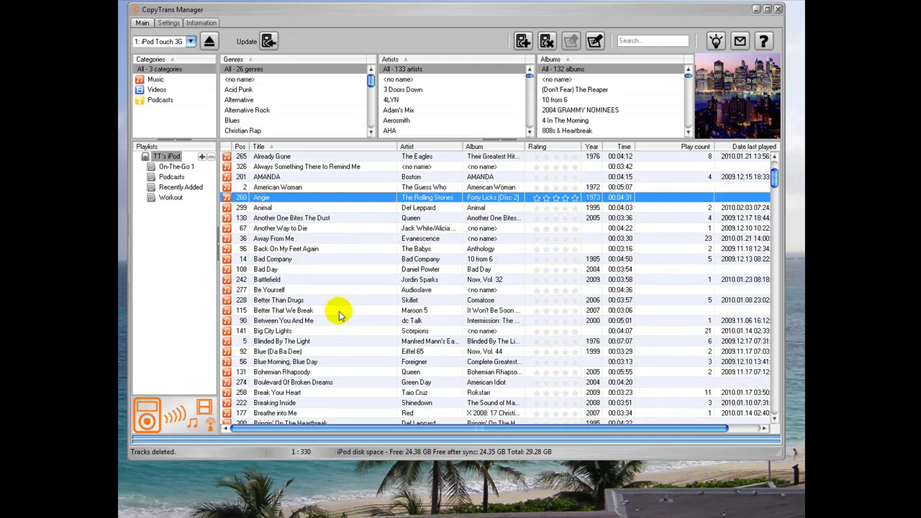
scroll(339, 314, "up", 3)
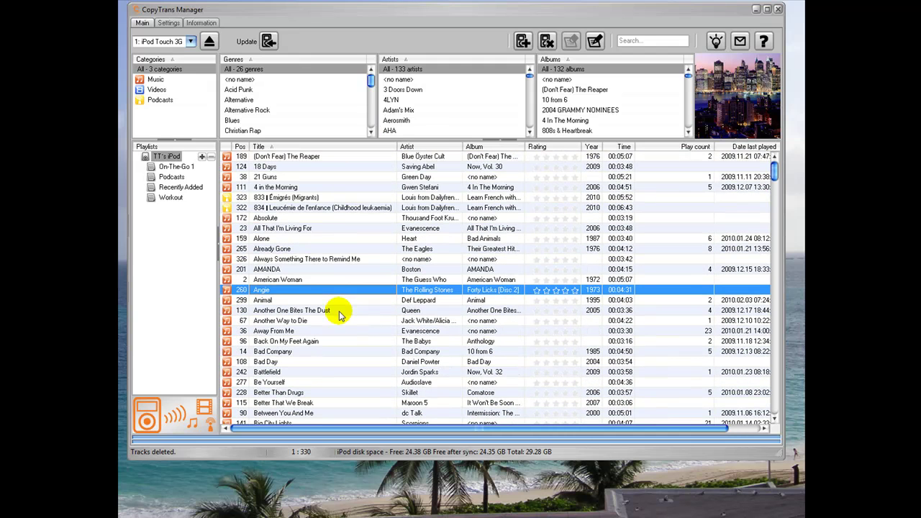
left_click(171, 177)
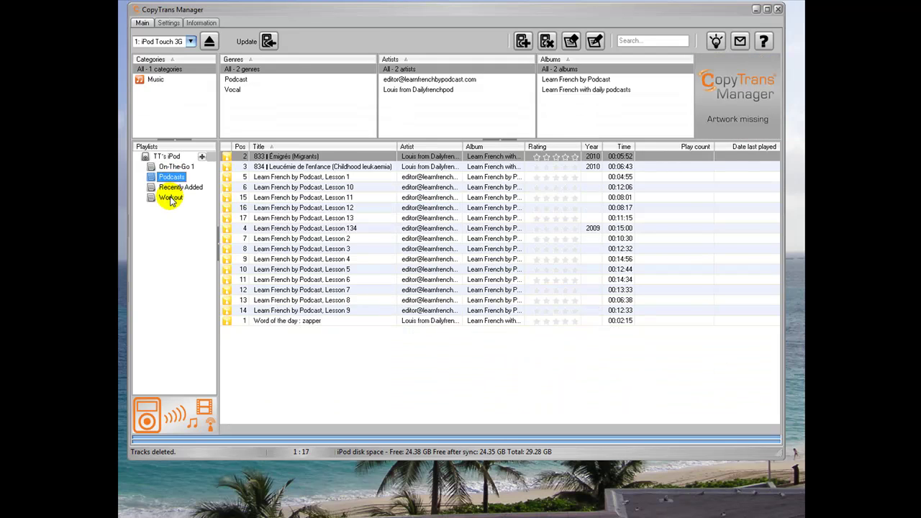
left_click(171, 197)
left_click(319, 200)
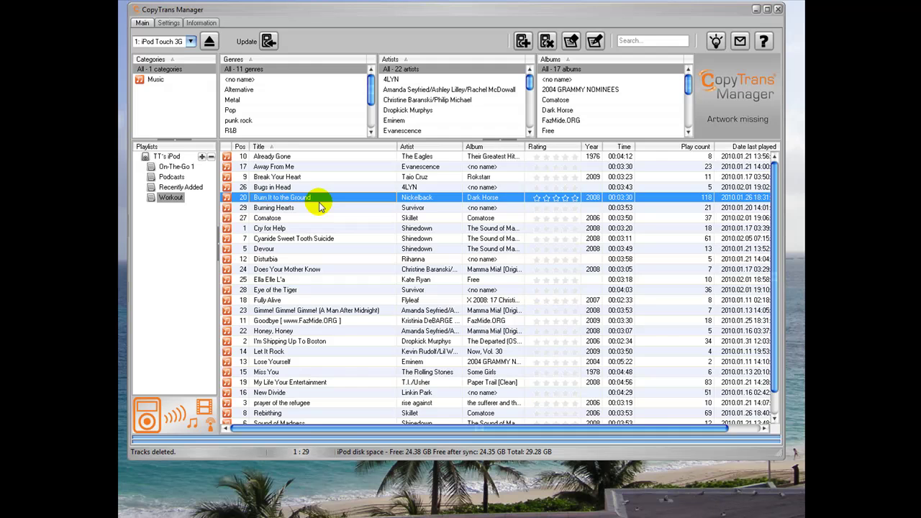
key("ctrl+a")
right_click(320, 207)
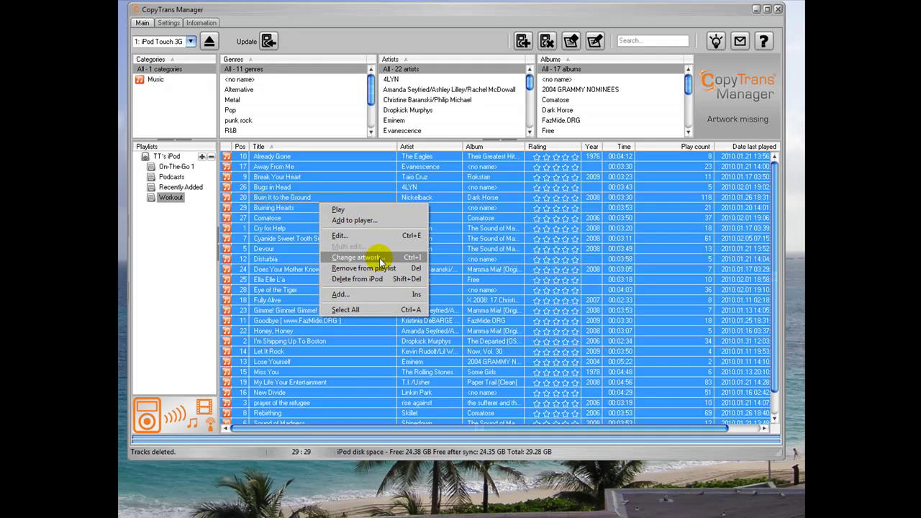
left_click(278, 237)
left_click(288, 218)
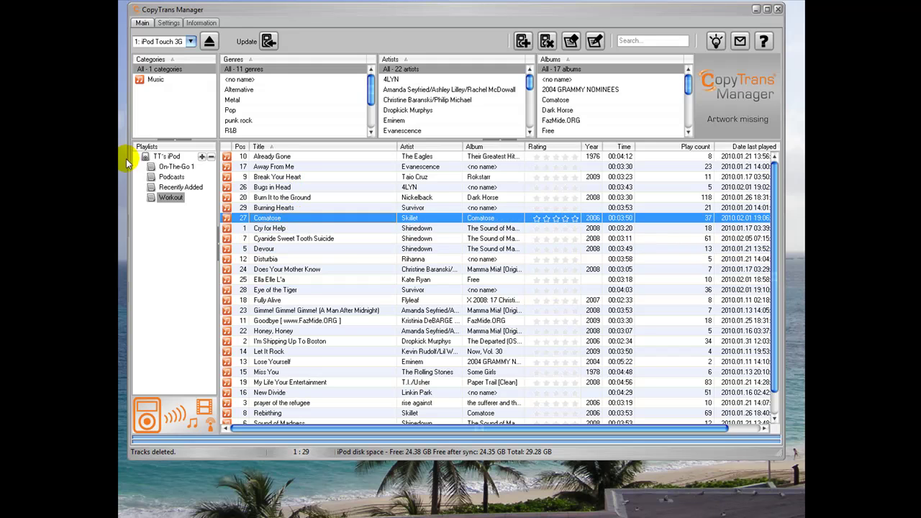
left_click(161, 156)
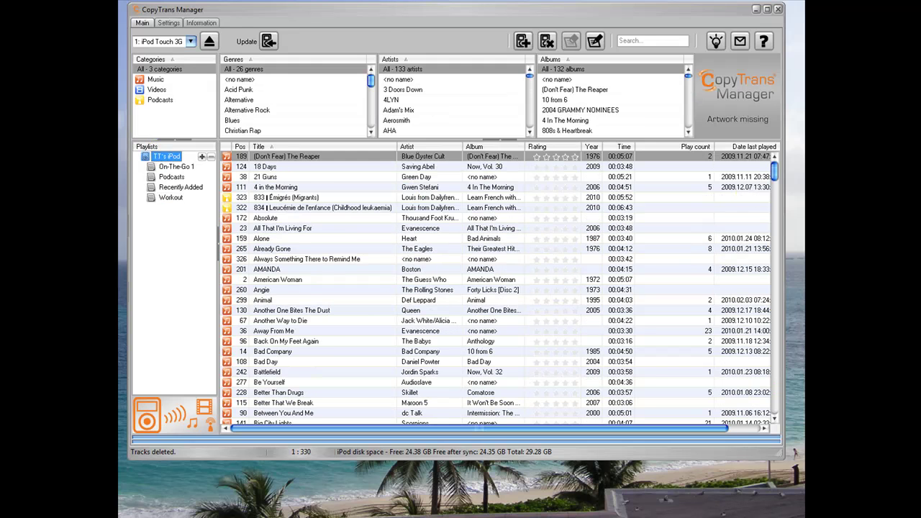
mouse_move(775, 168)
left_mouse_down()
mouse_move(777, 410)
mouse_move(786, 132)
left_mouse_up()
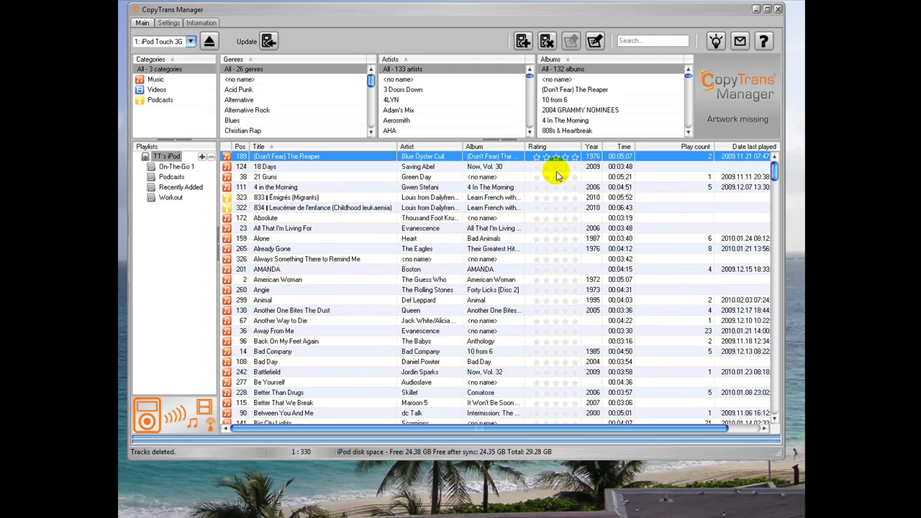
- Sync the pending changes to the iPod and eject it once the update completes
left_click(269, 41)
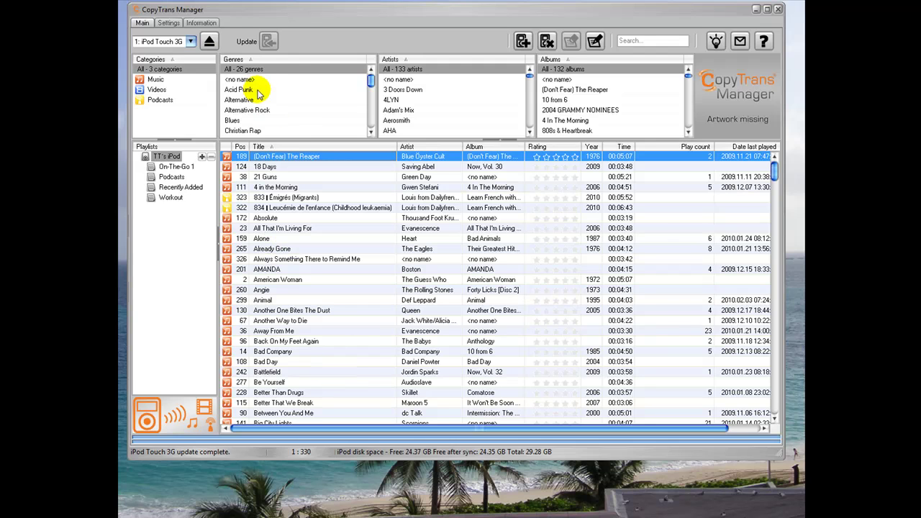
left_click(209, 43)
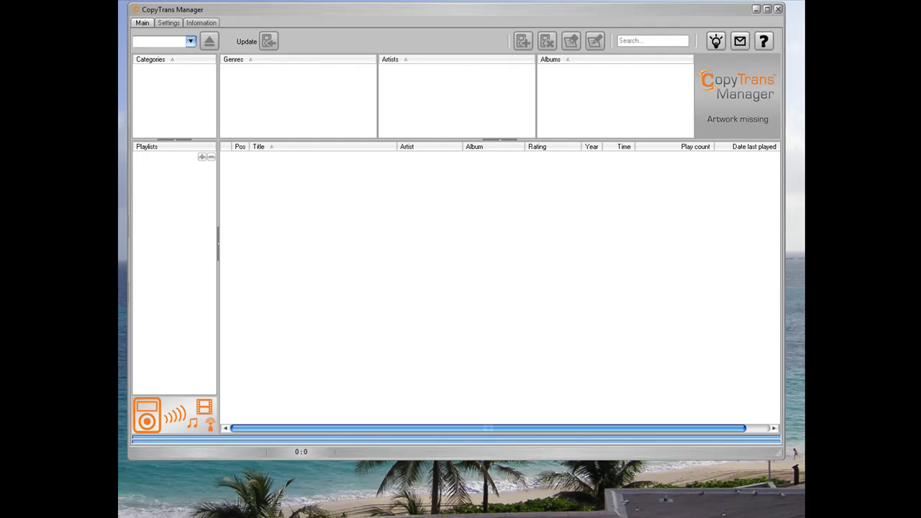
- Close the CopyTrans Manager window to return to the Control Center
left_click(778, 9)
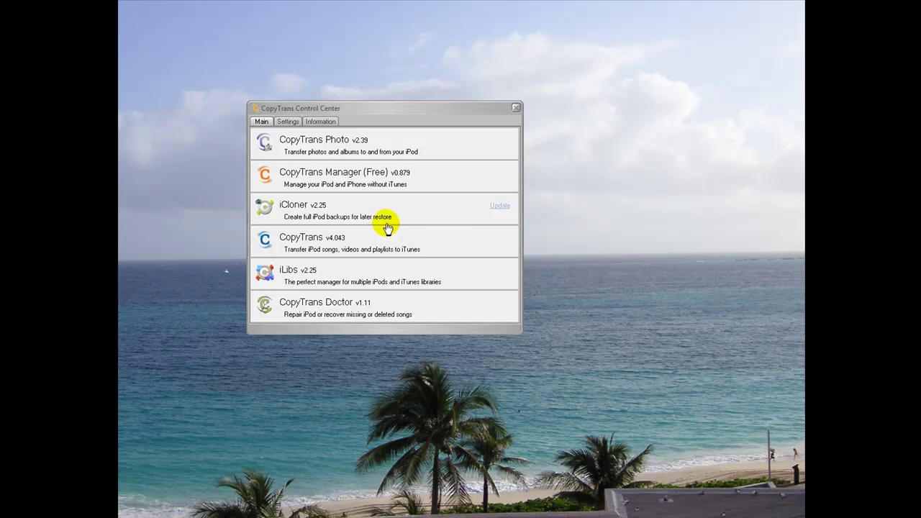